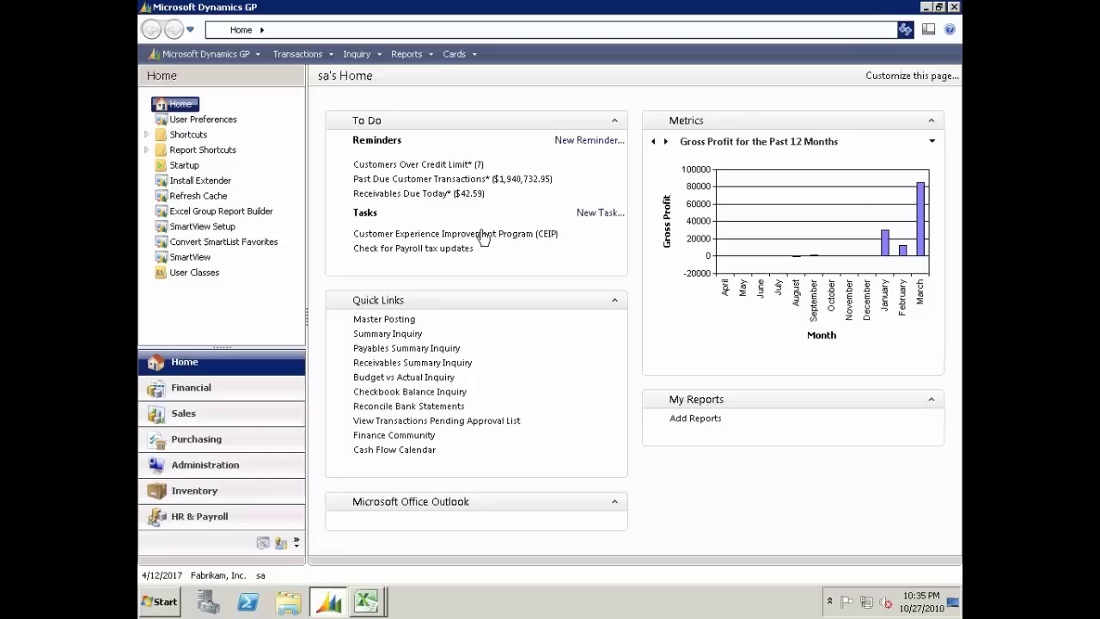
Open SmartView and load the complete All Customers list from the Customers group under Sales.
click(210, 57)
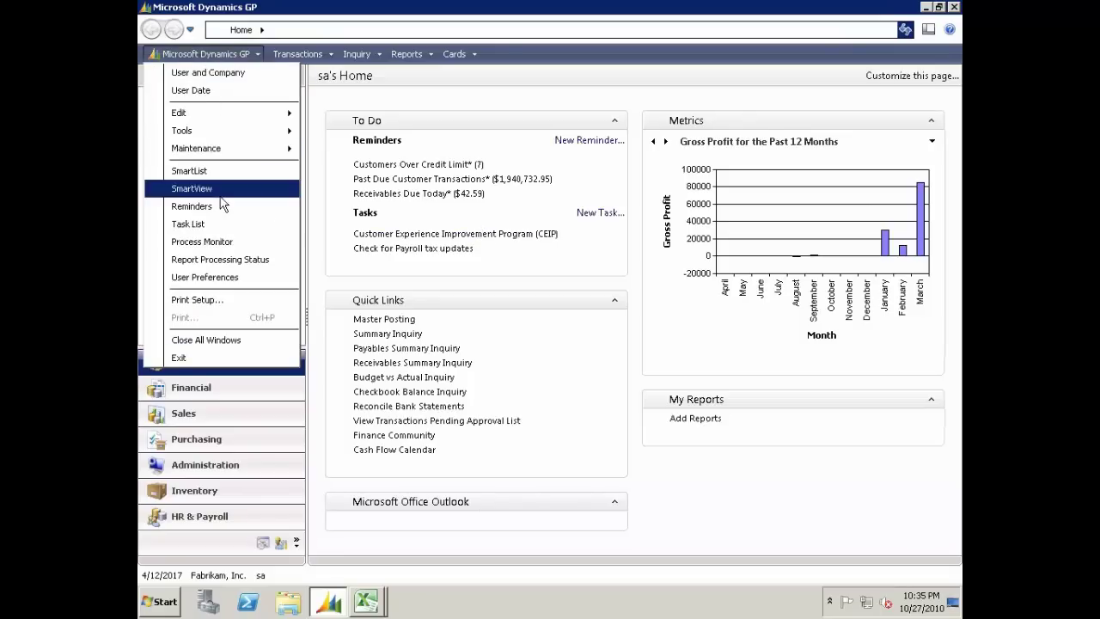
click(193, 188)
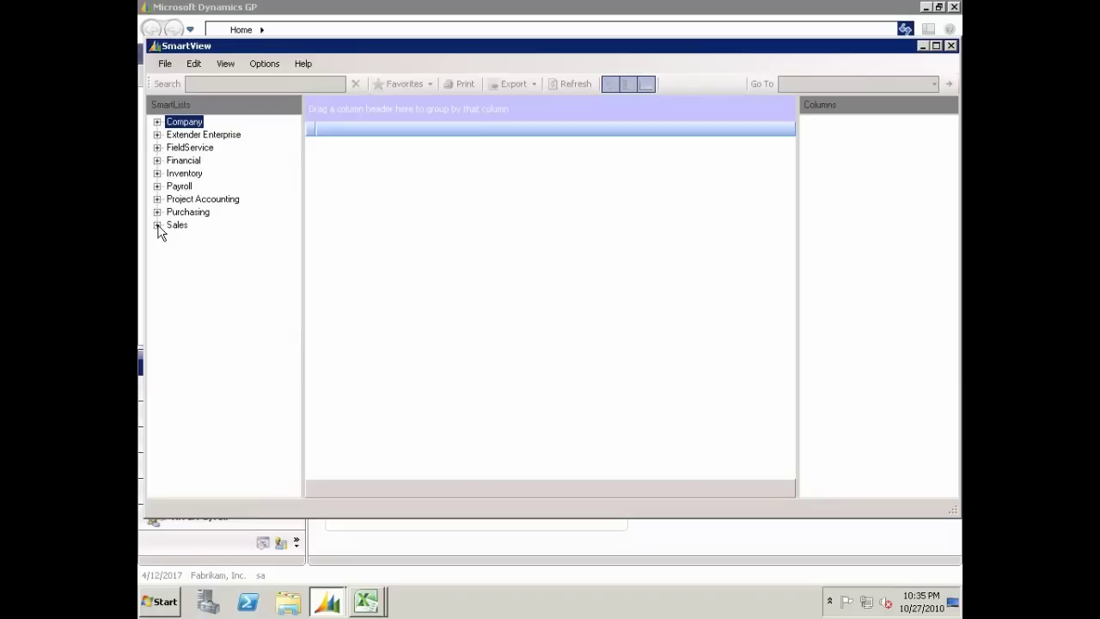
click(157, 225)
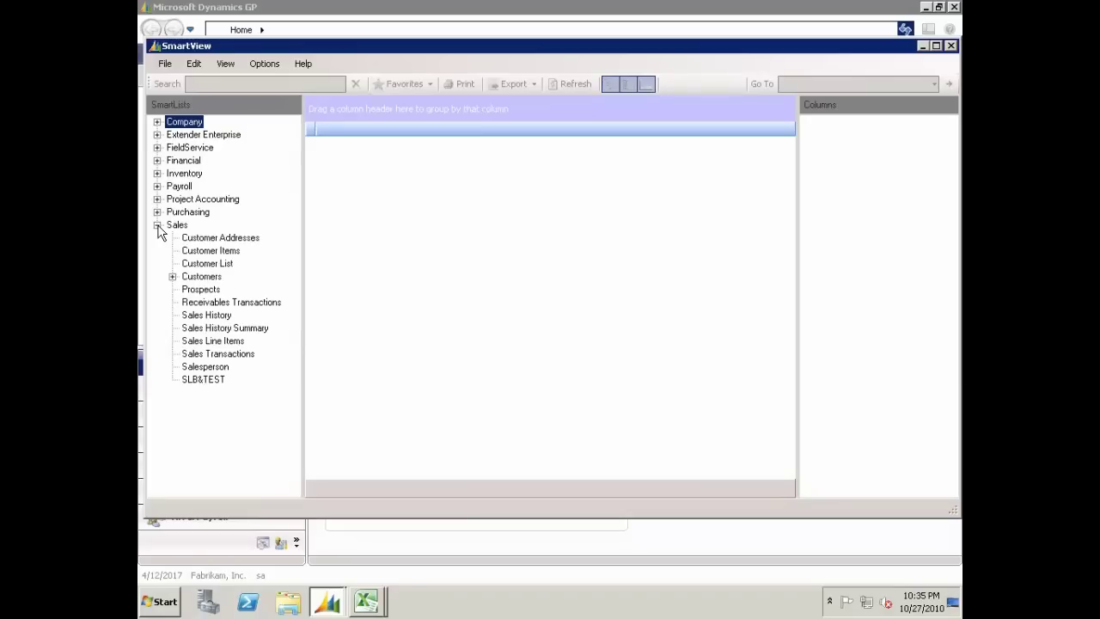
click(173, 276)
click(221, 290)
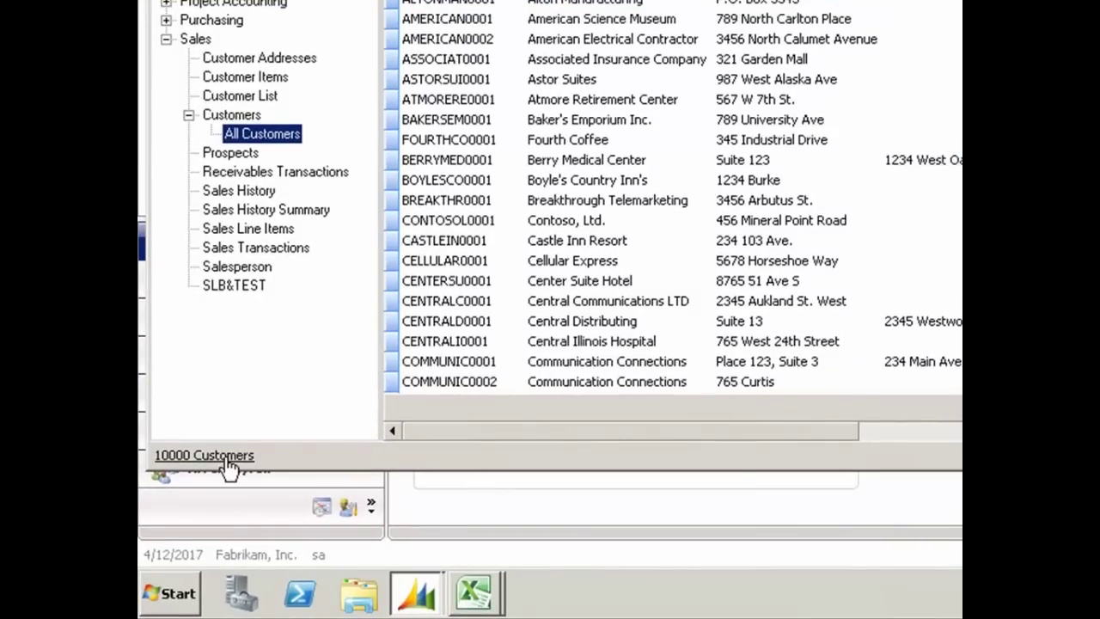
click(228, 465)
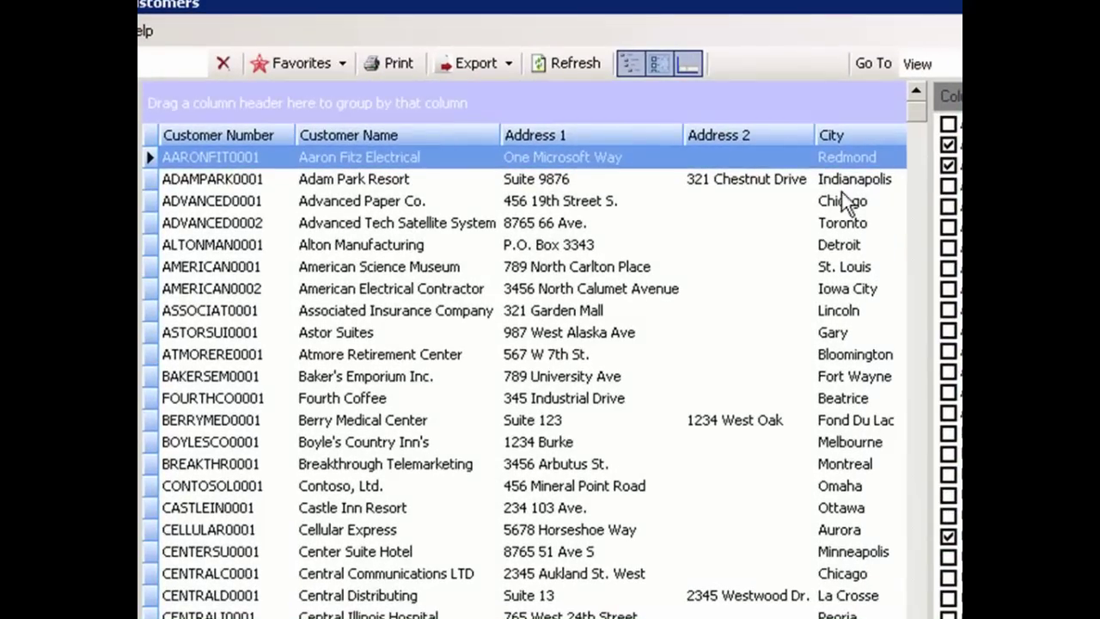
Move the City column directly after Customer Number and sort the customer list ascending by City.
drag(851, 137, 314, 141)
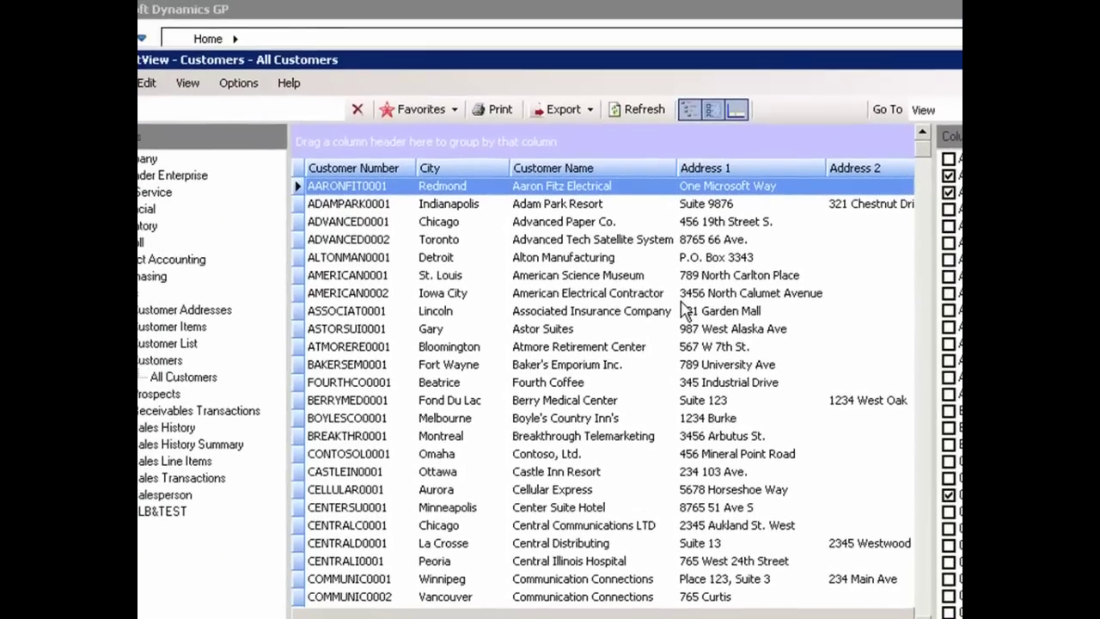
right_click(450, 174)
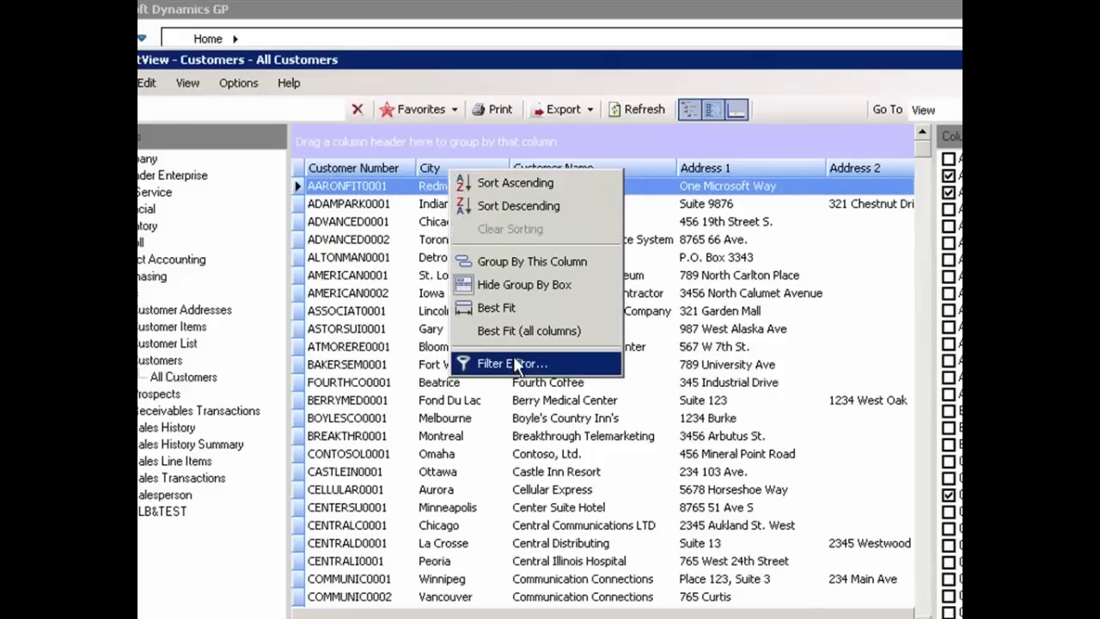
click(569, 144)
click(505, 172)
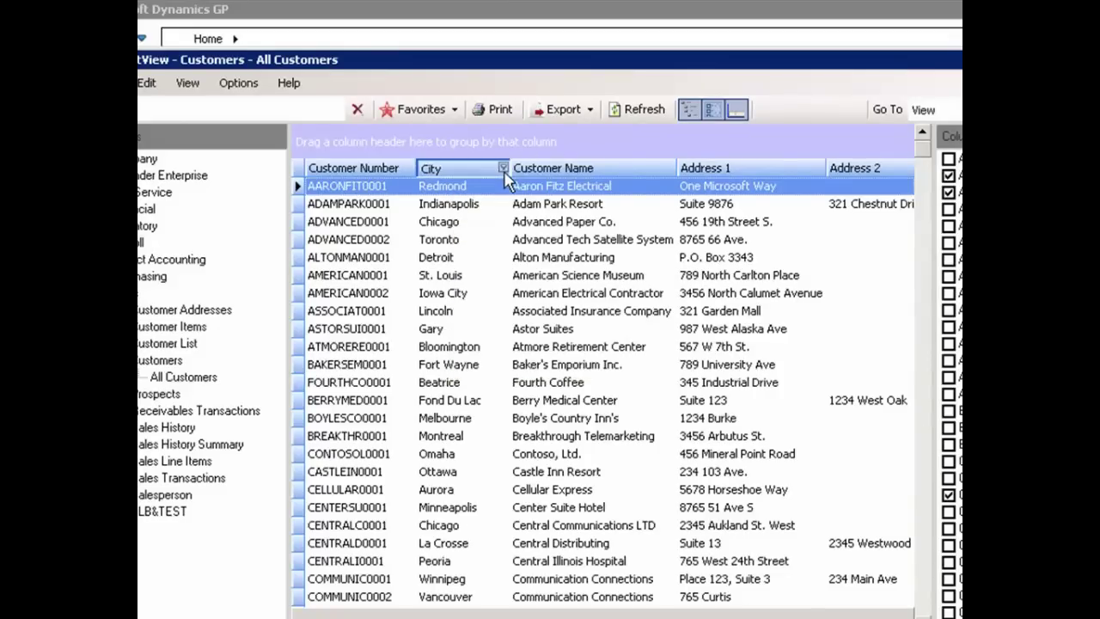
Filter the City column to Beatrice, Bloomington, Calgary and Columbia.
click(502, 167)
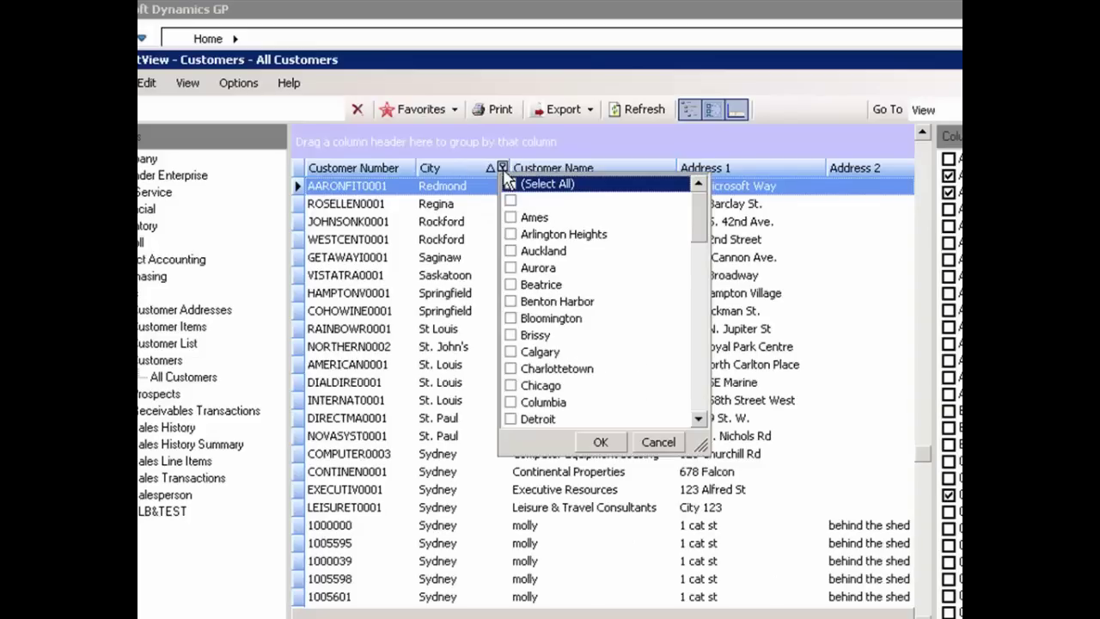
click(510, 285)
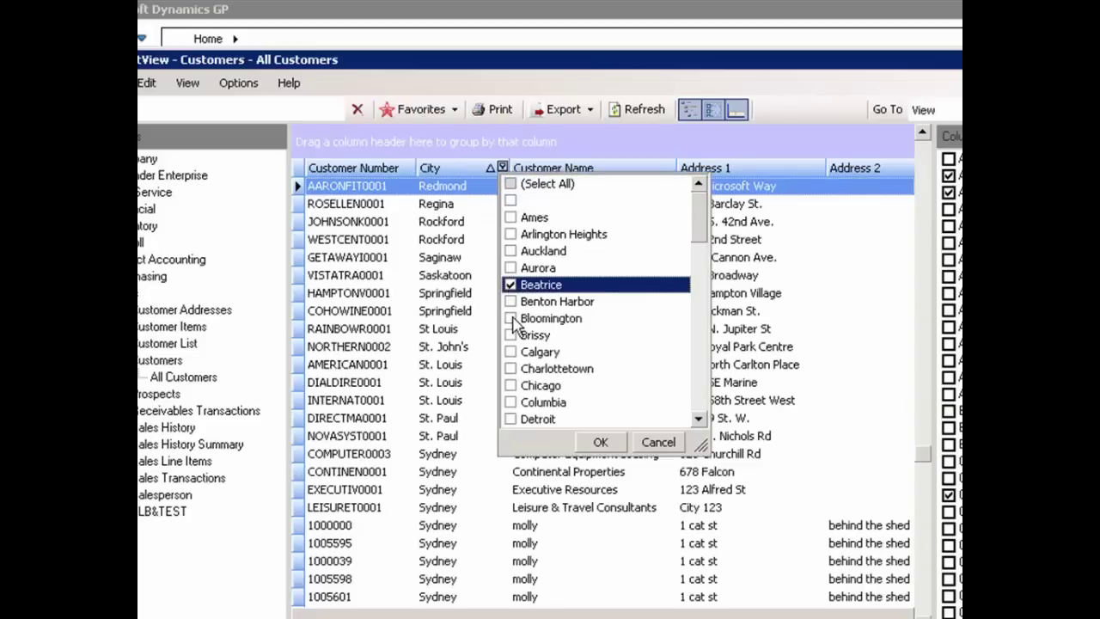
click(511, 318)
click(511, 351)
click(511, 402)
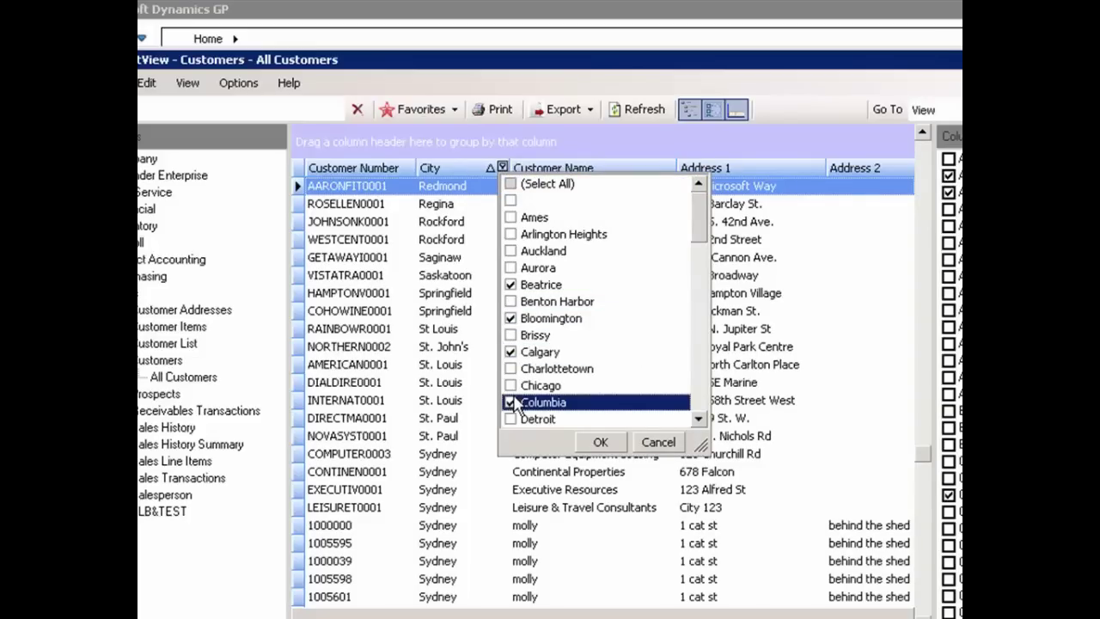
click(612, 444)
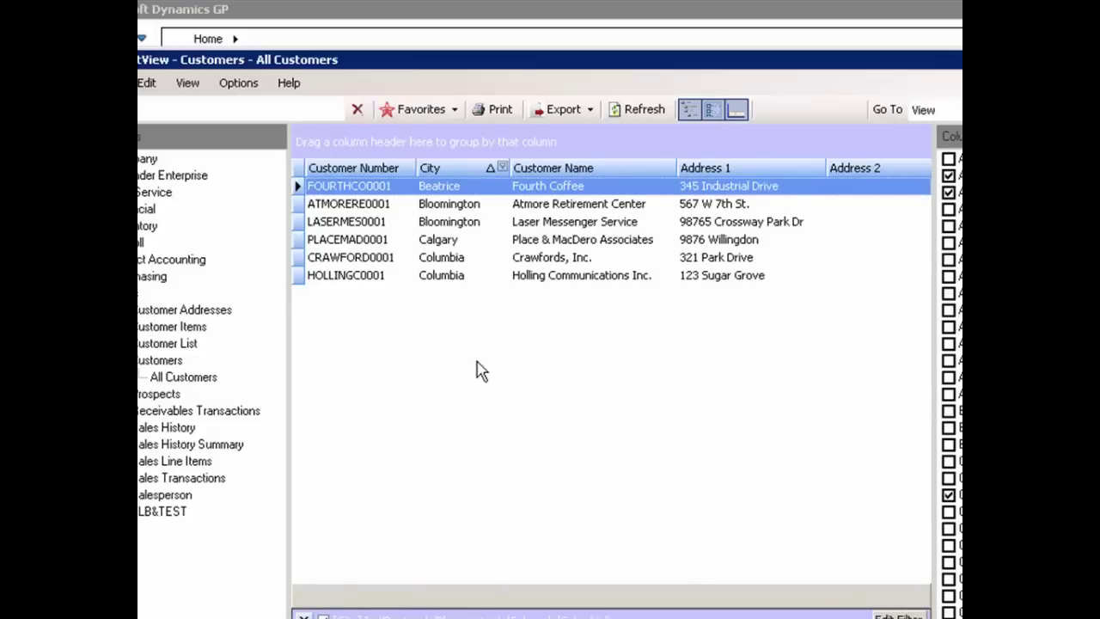
click(899, 616)
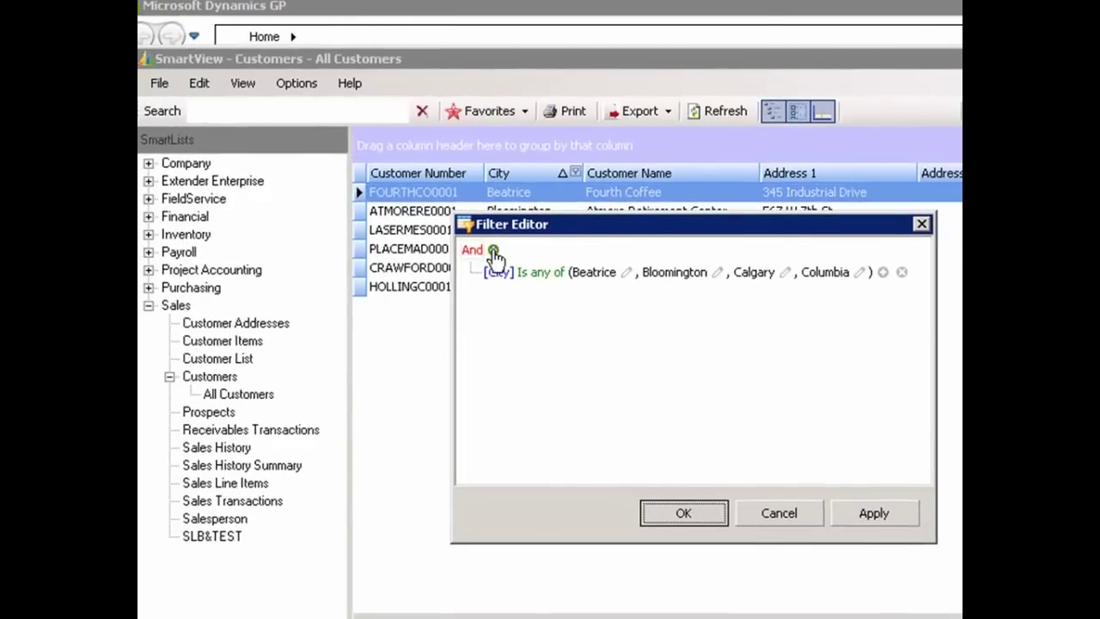
click(494, 251)
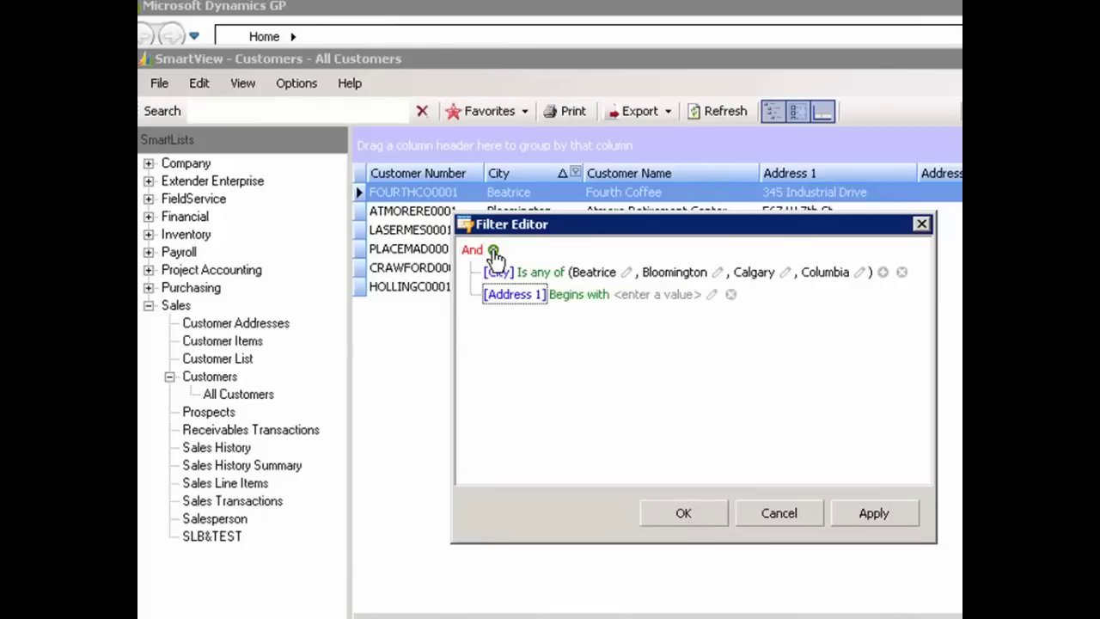
click(494, 251)
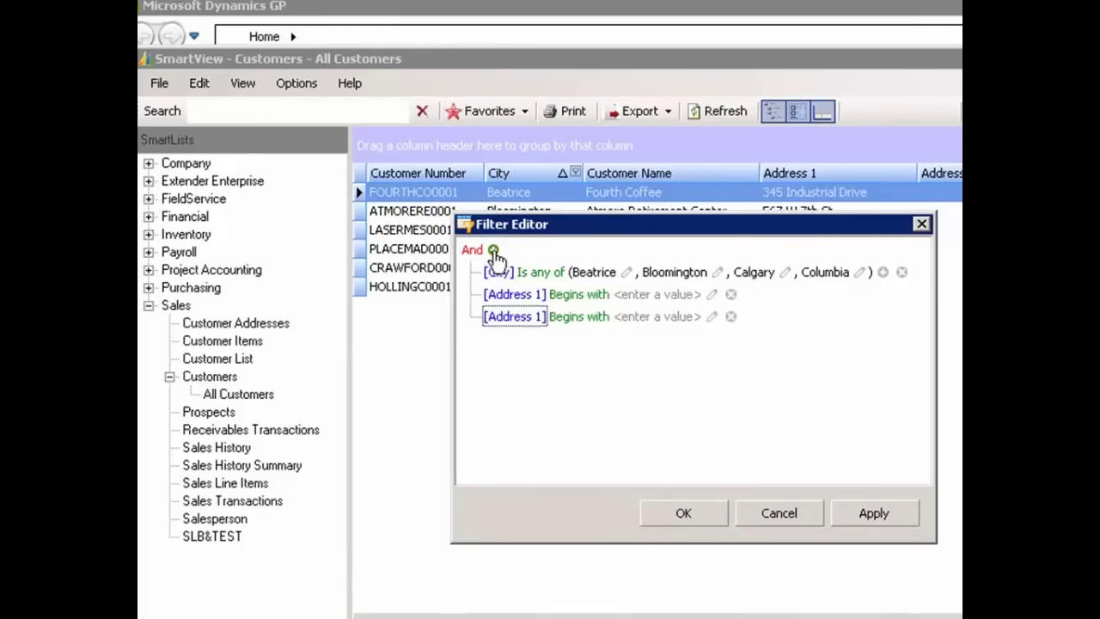
click(494, 251)
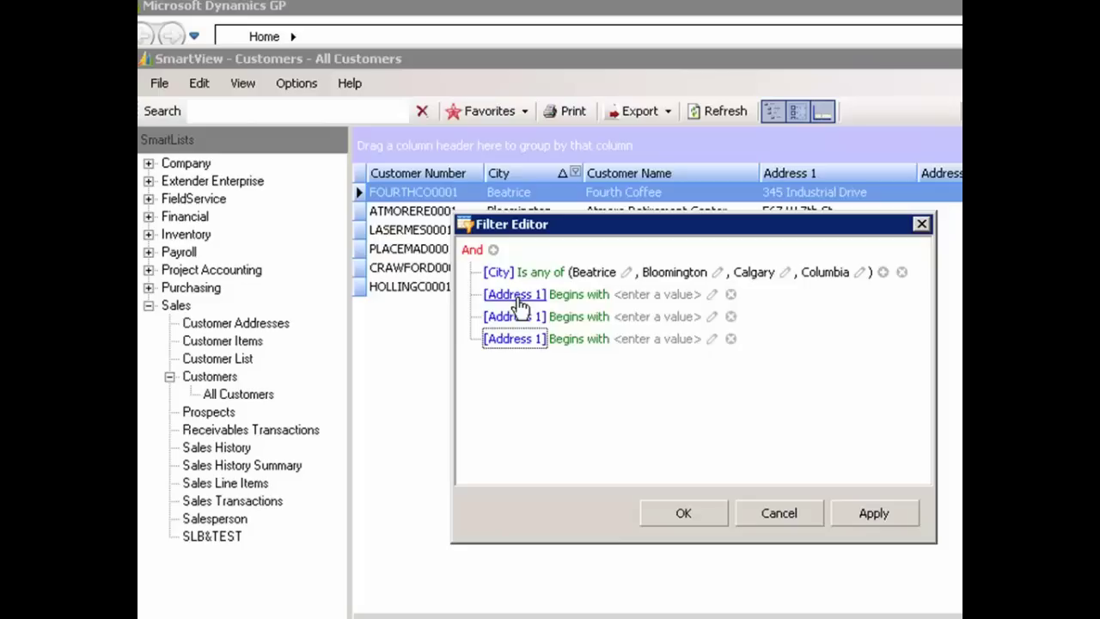
click(581, 297)
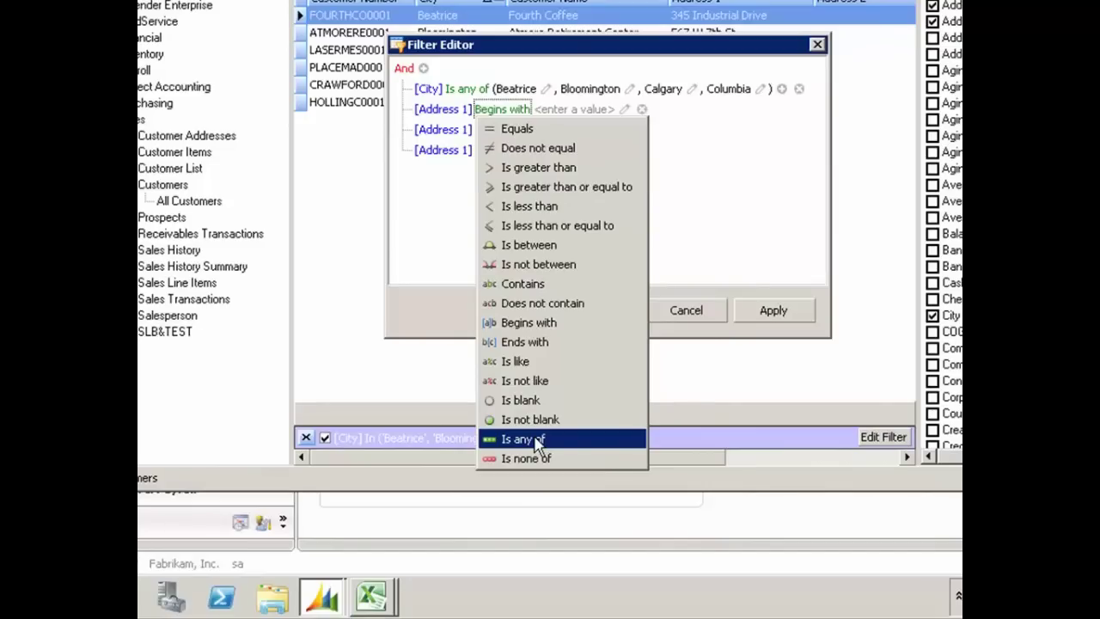
click(735, 275)
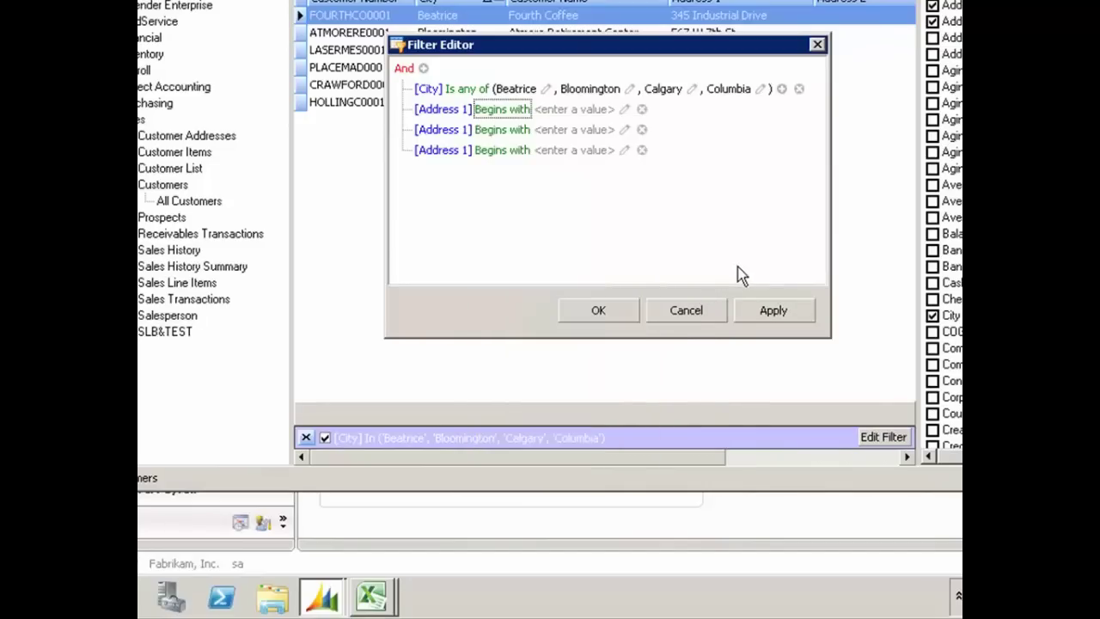
click(711, 313)
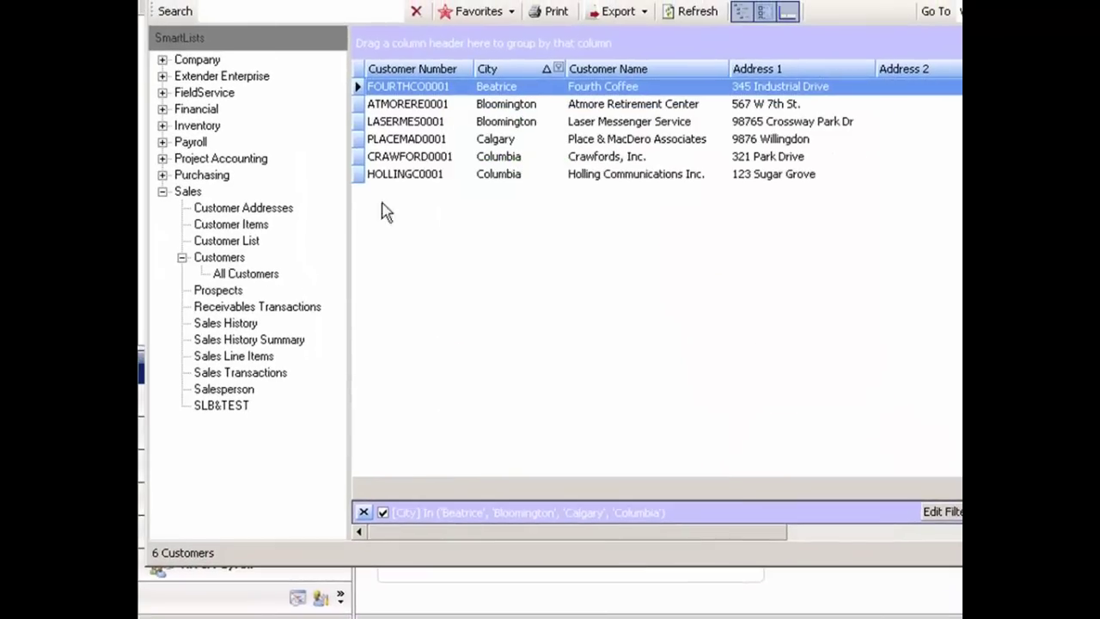
Display the My Vendors list from the myvendor group under Purchasing.
click(163, 175)
click(182, 208)
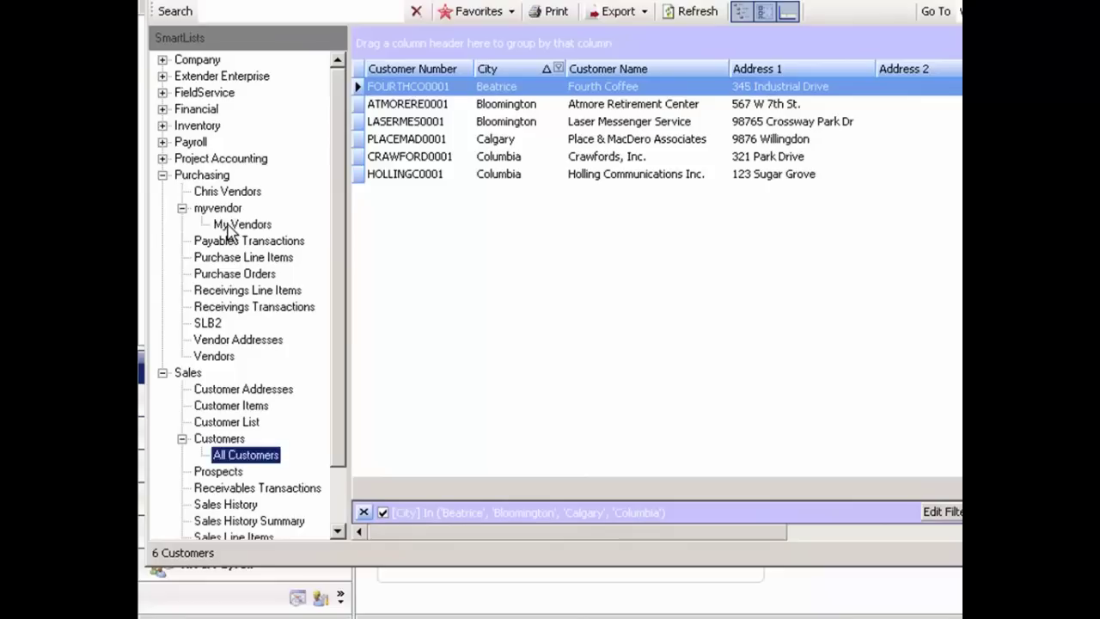
click(227, 226)
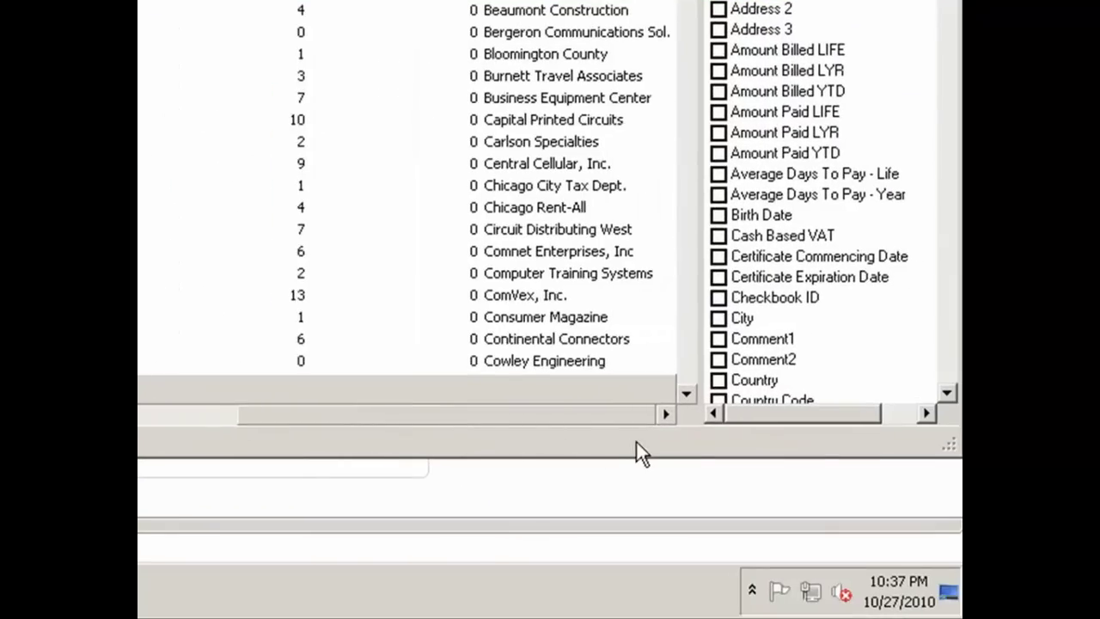
Add the City and Country columns to the My Vendors list and group the vendors by Country.
click(720, 320)
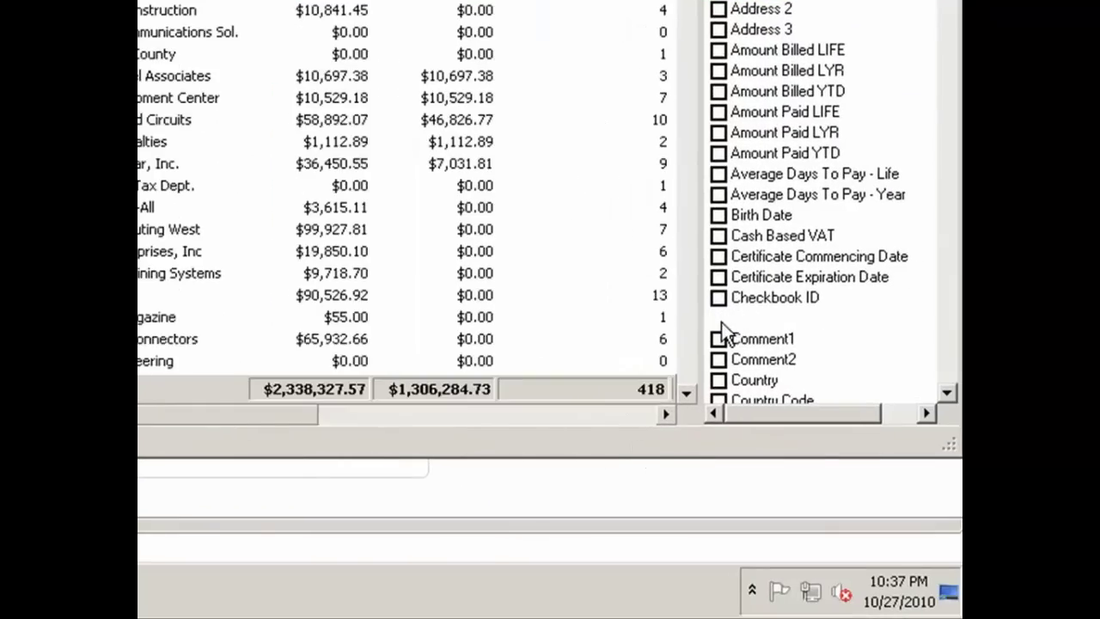
click(719, 380)
drag(256, 416, 581, 399)
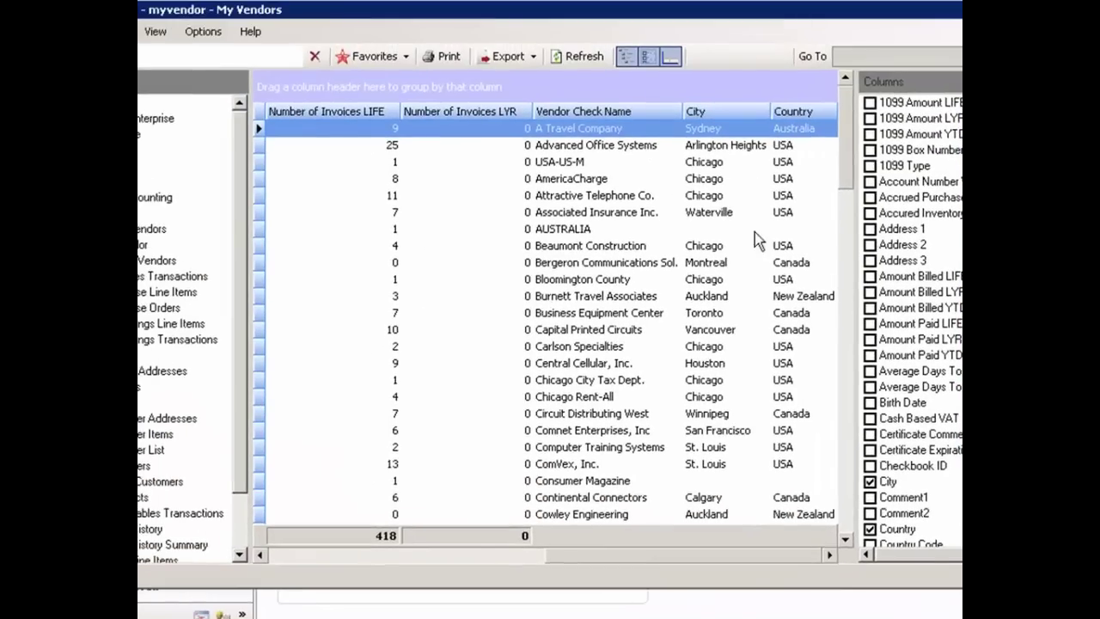
drag(789, 112, 309, 93)
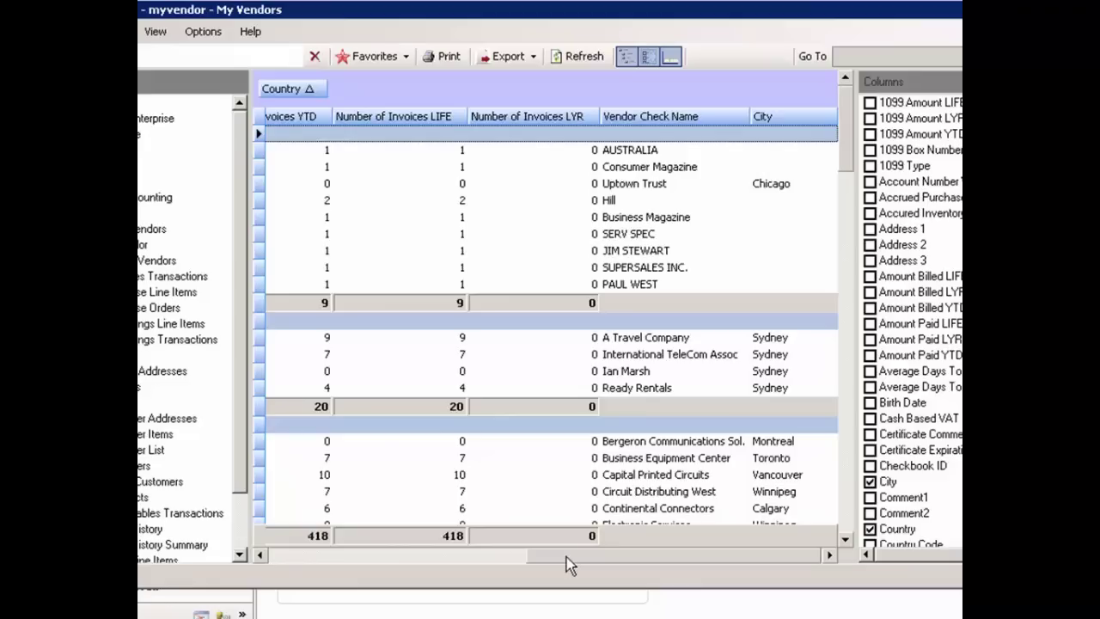
drag(588, 559, 275, 561)
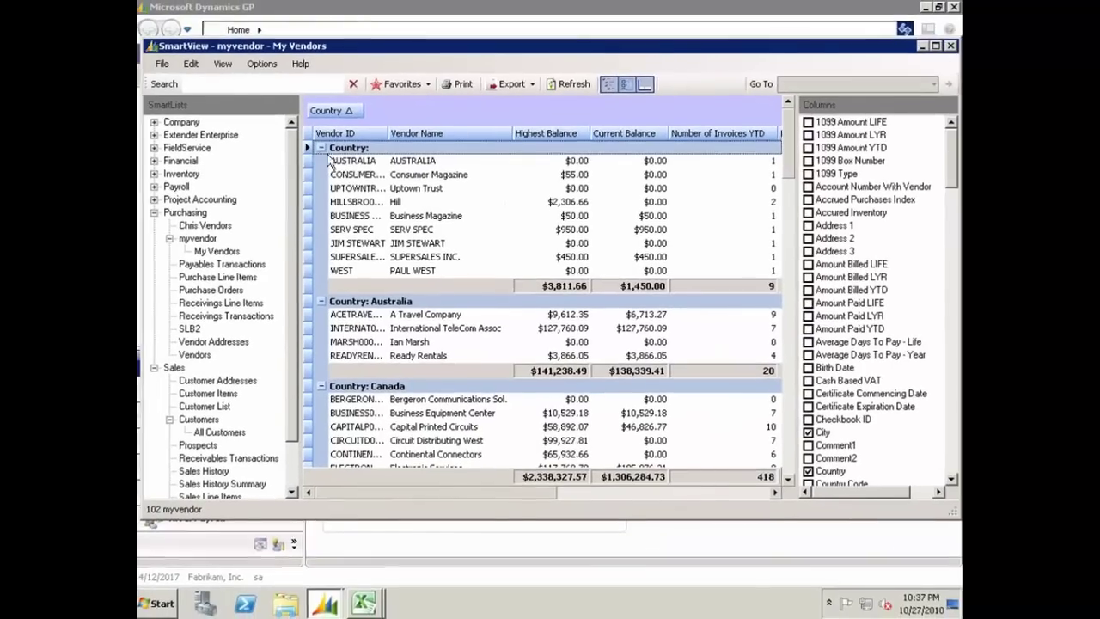
Collapse the blank Country group and add City as a second grouping level beneath Country.
click(321, 148)
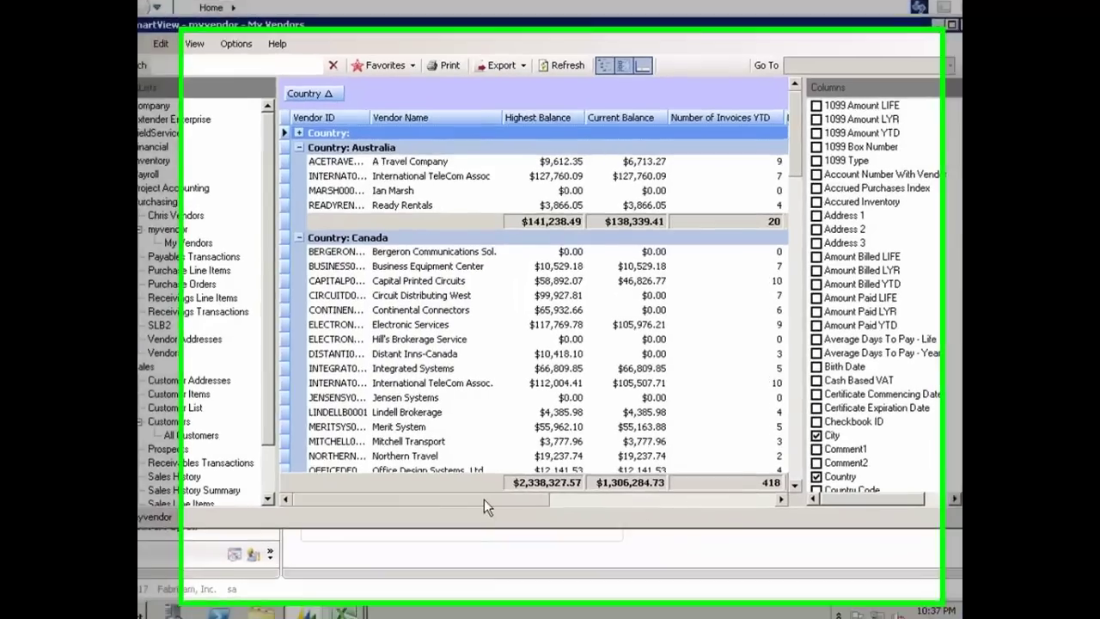
drag(461, 490, 769, 498)
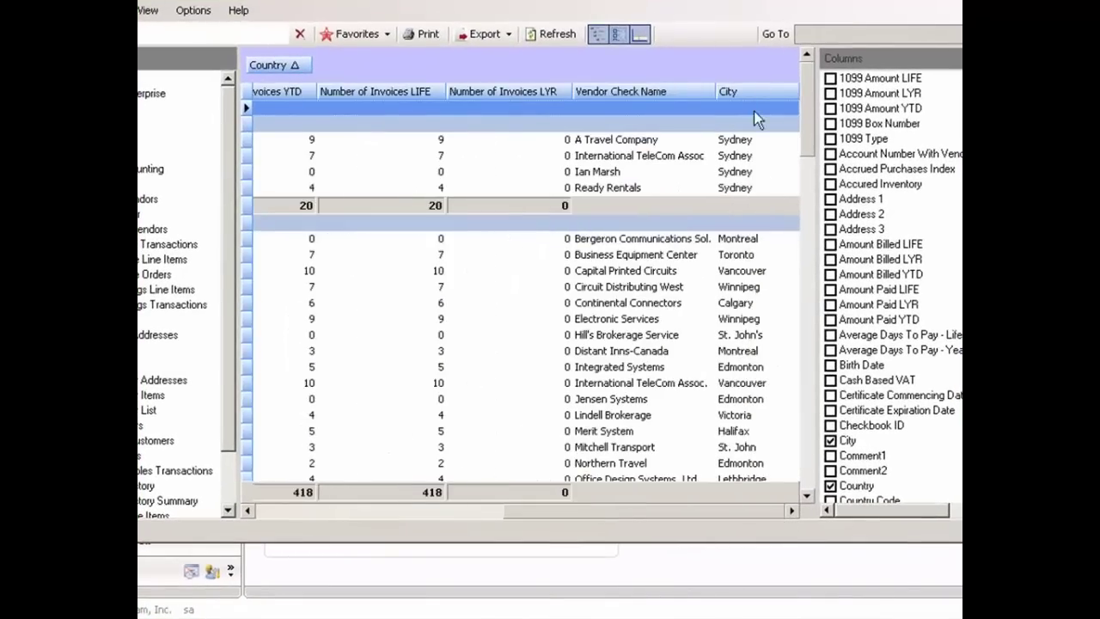
drag(752, 92, 474, 60)
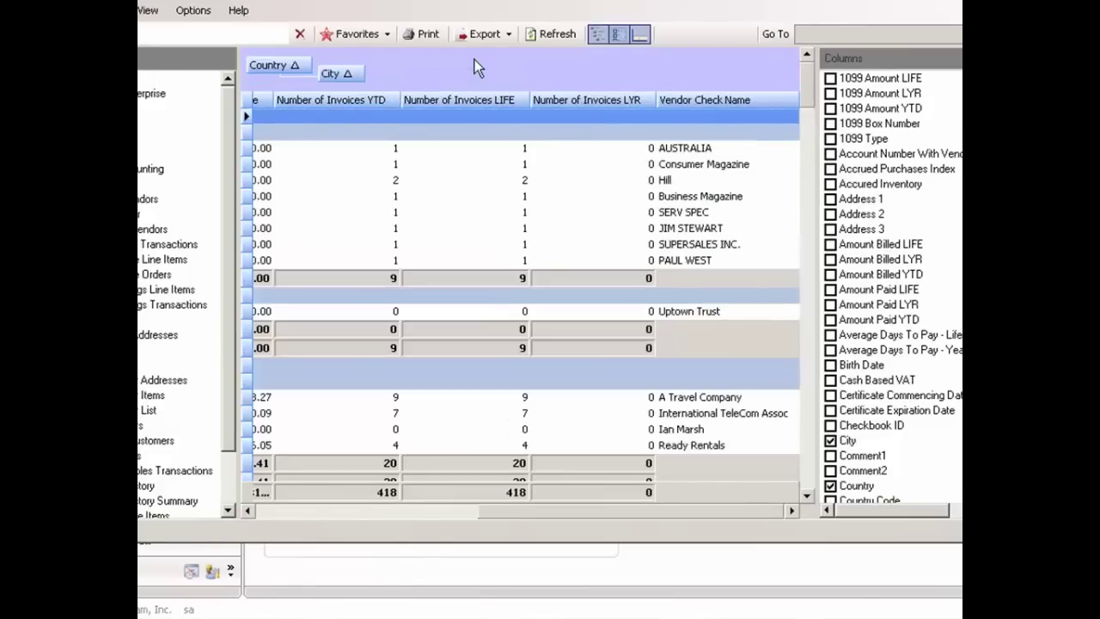
click(292, 511)
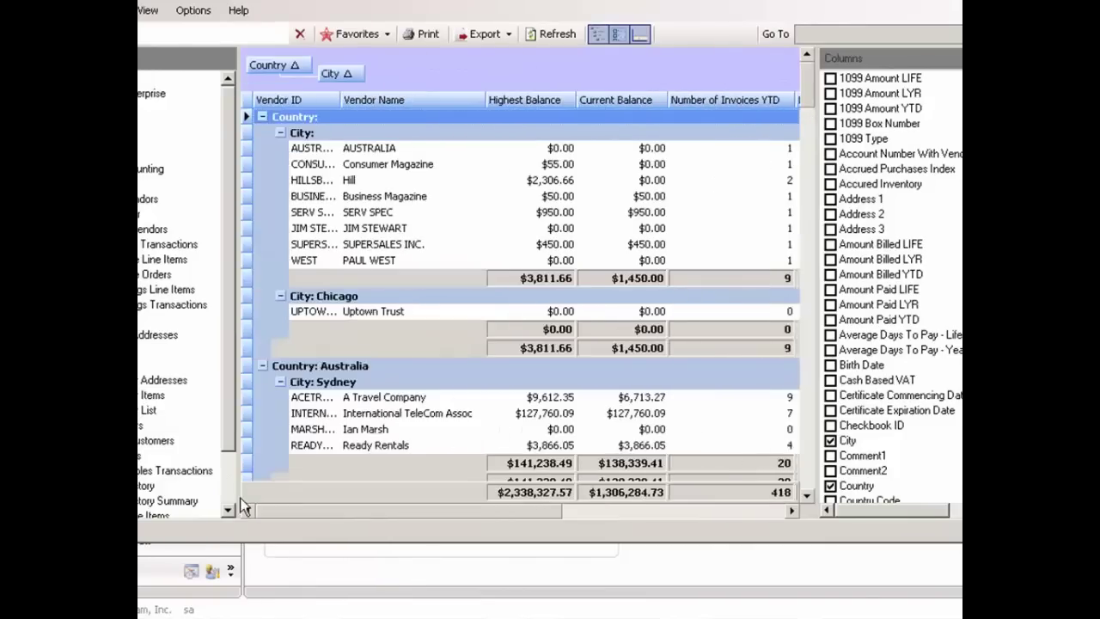
Collapse all Country groups, and expand only Canada and its Edmonton subgroup to show the vendors there.
right_click(404, 71)
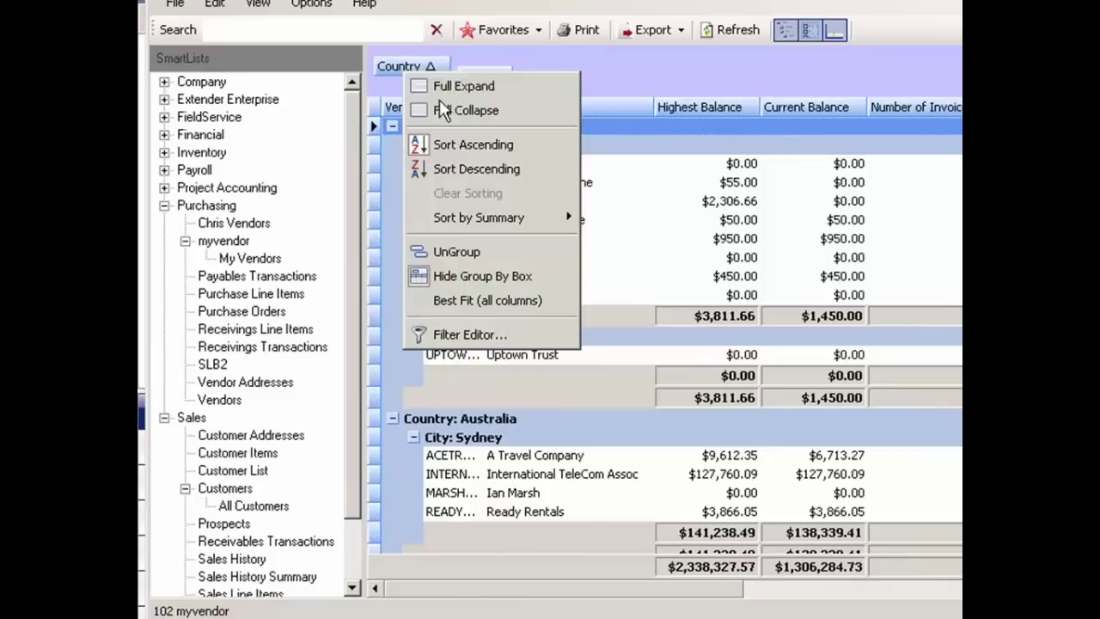
click(449, 108)
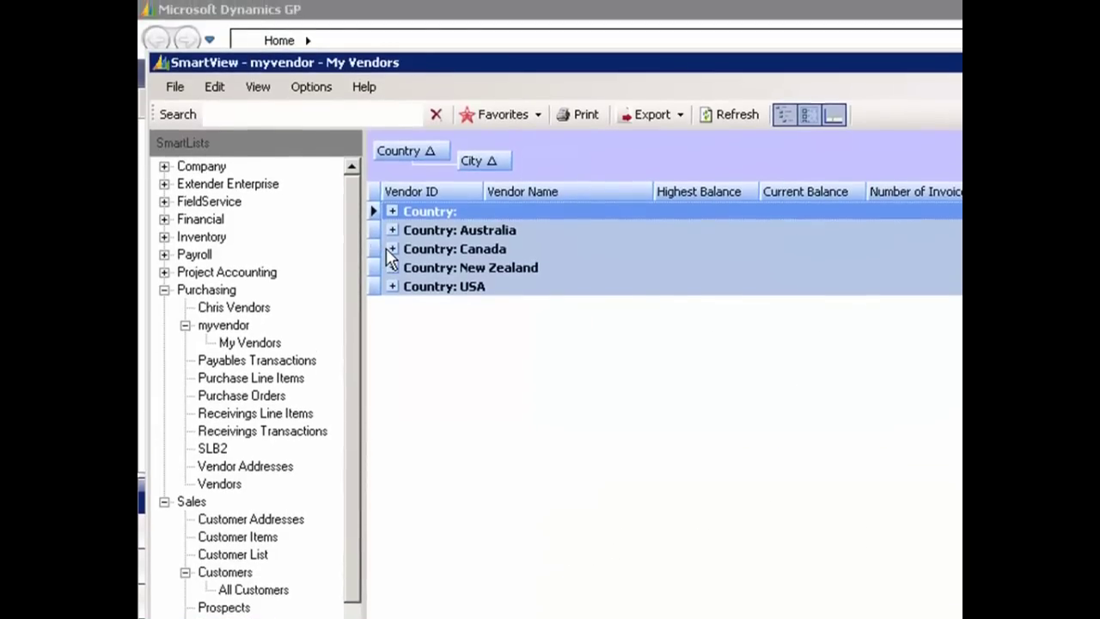
click(386, 194)
click(392, 196)
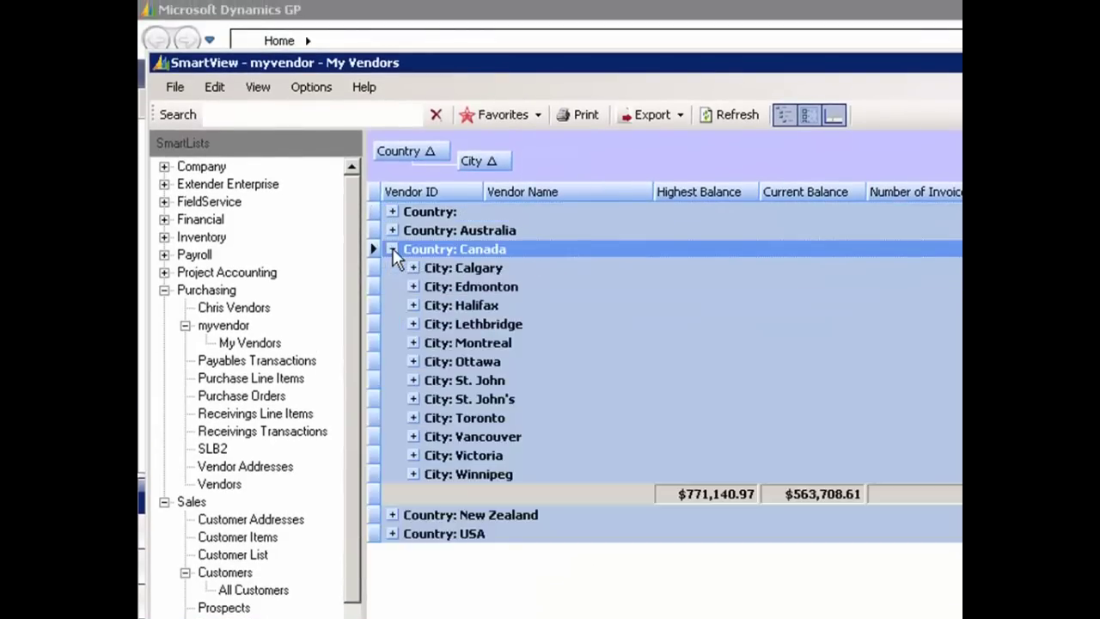
click(414, 286)
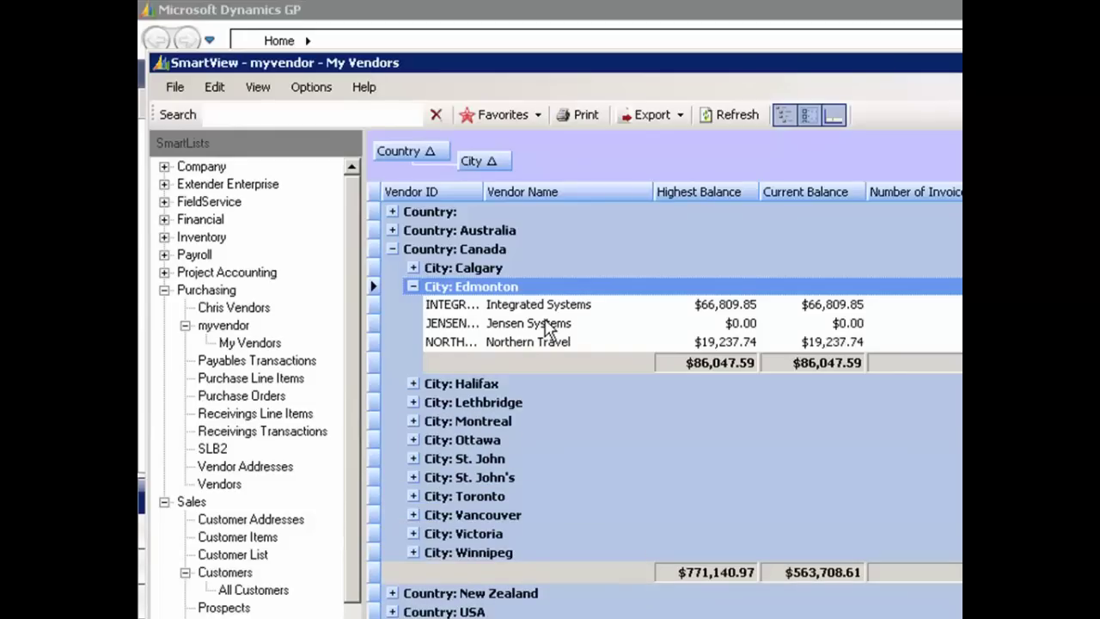
Export the grouped My Vendors list to PDF.
click(662, 117)
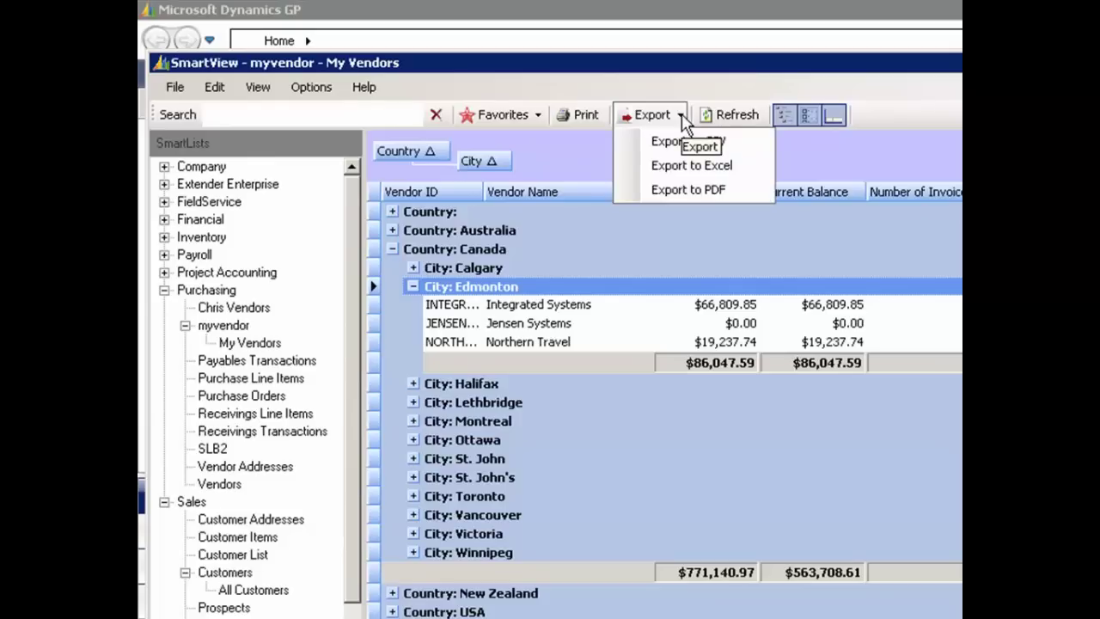
click(720, 191)
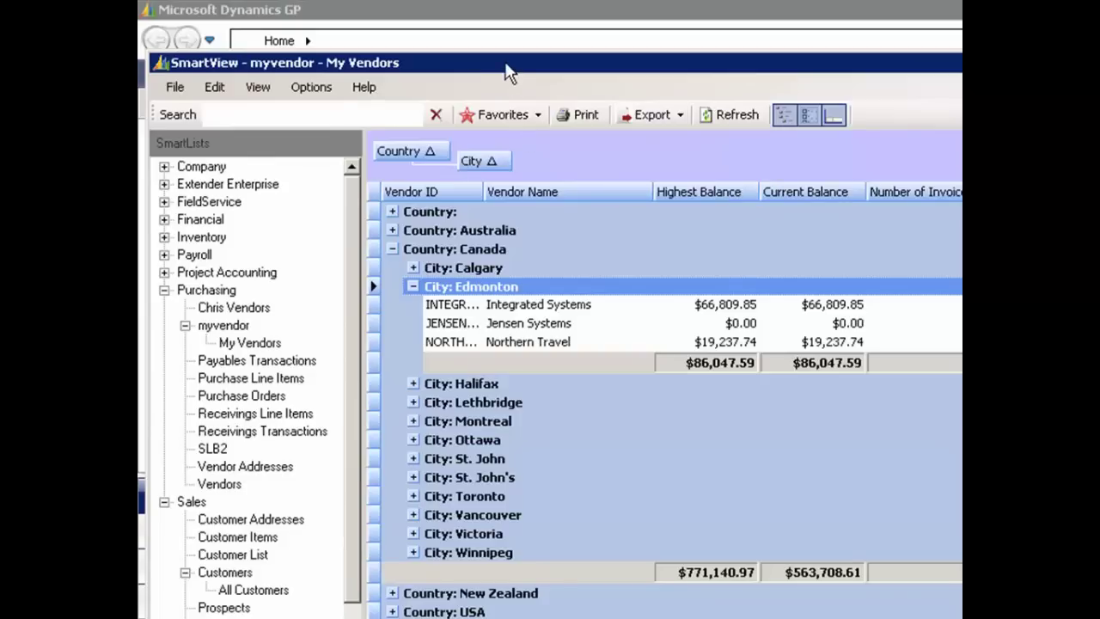
Expand the Lethbridge and Ottawa groups under Canada and select all the Edmonton vendor rows.
click(414, 403)
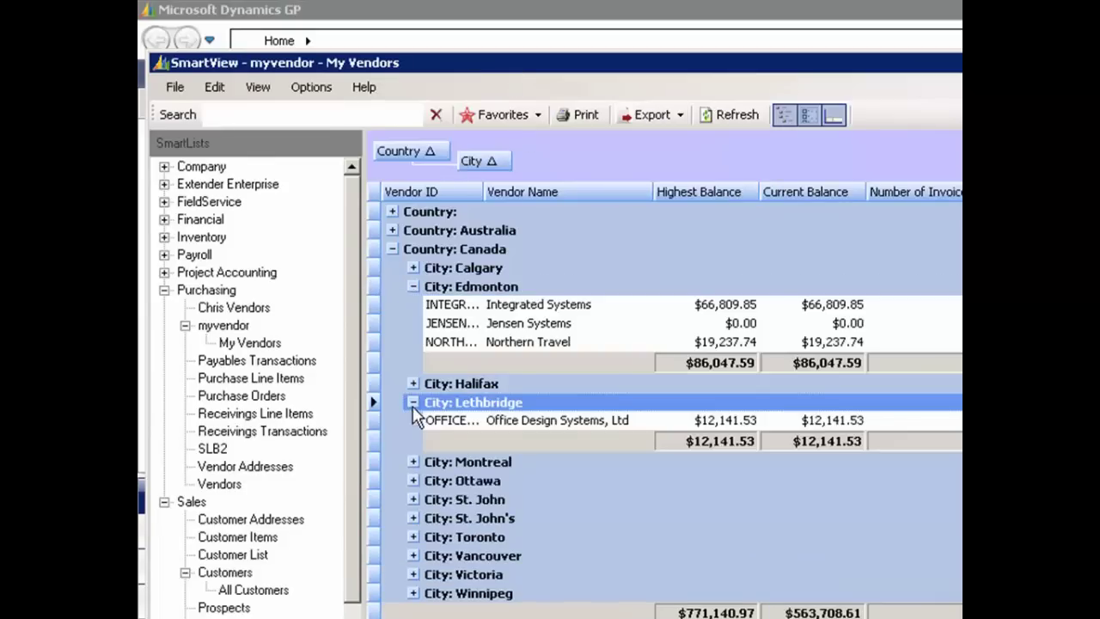
click(413, 481)
click(514, 305)
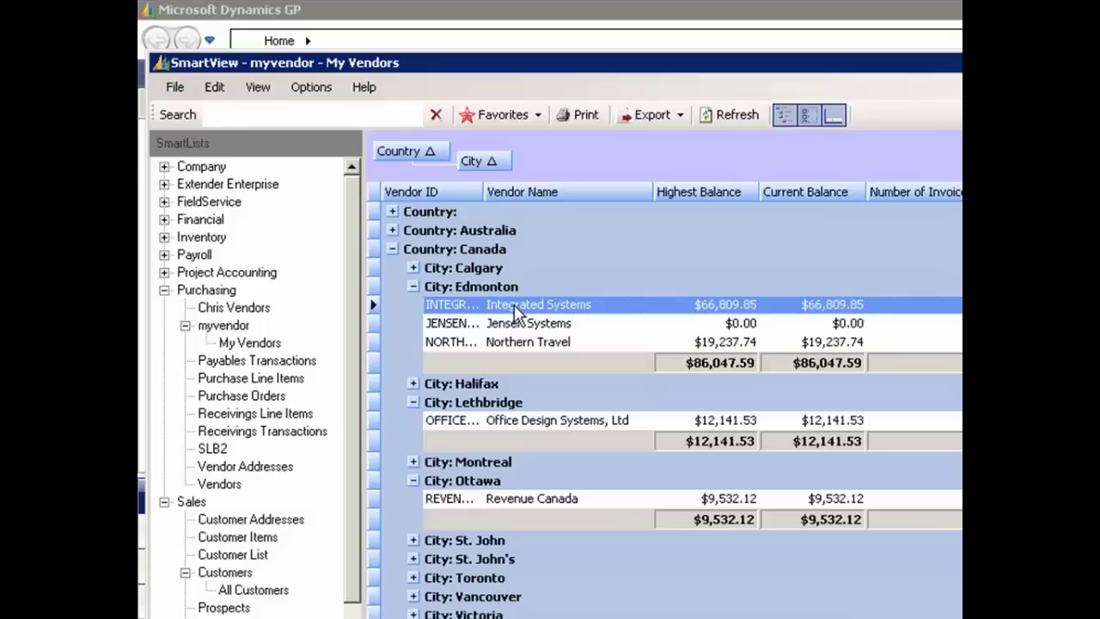
key(shift+Down)
key(shift+Down)
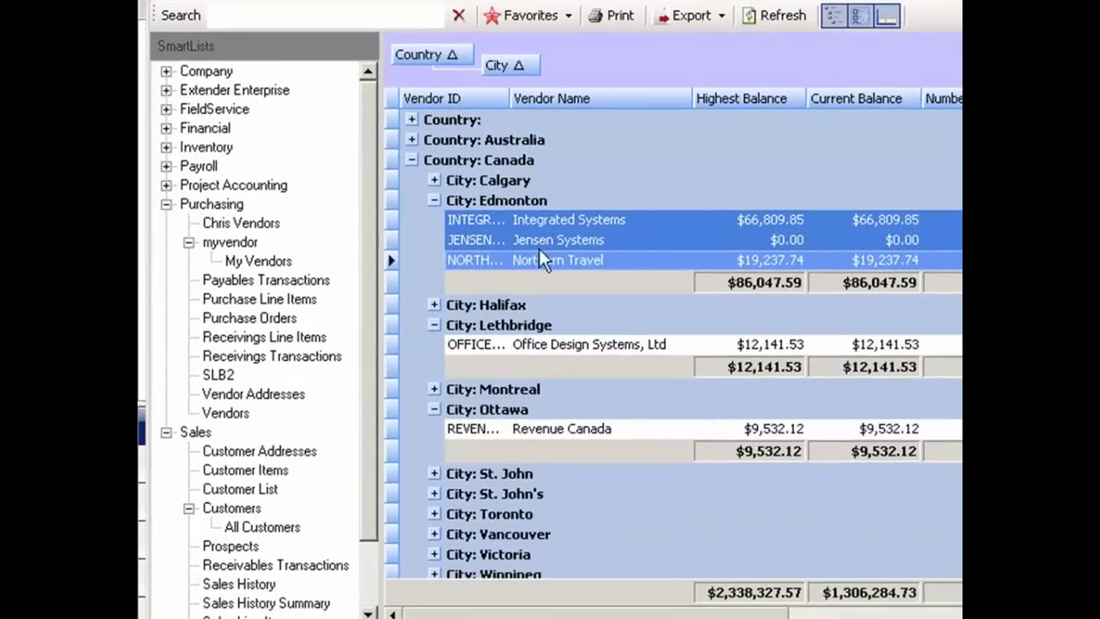
Select the vendor rows under Ottawa, Edmonton and Lethbridge together and copy them.
click(543, 428)
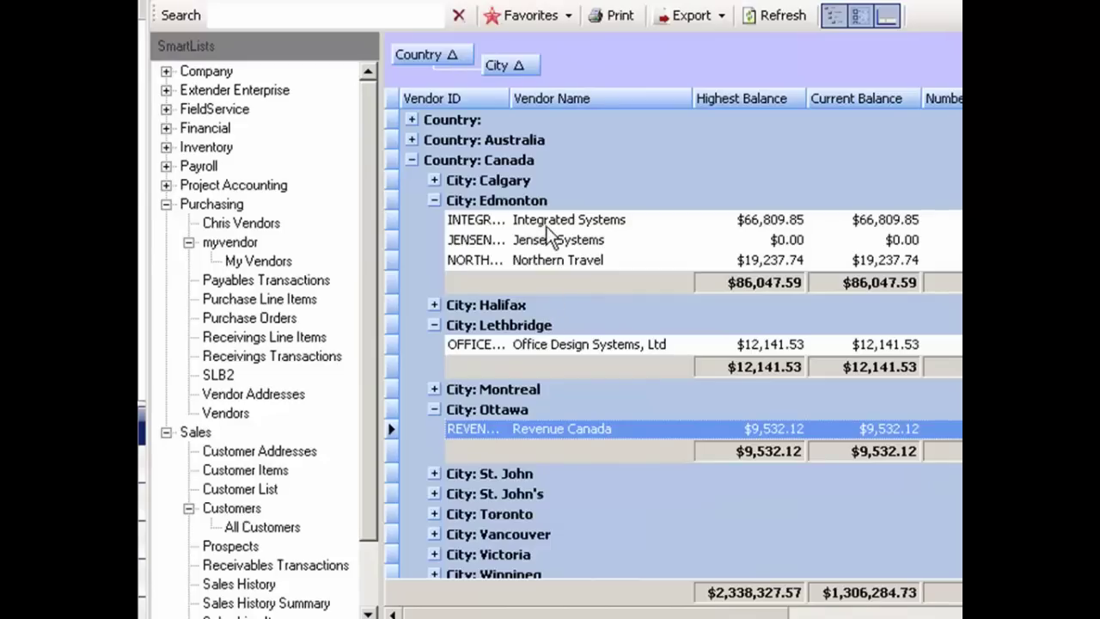
drag(550, 221, 550, 269)
ctrl+click(551, 344)
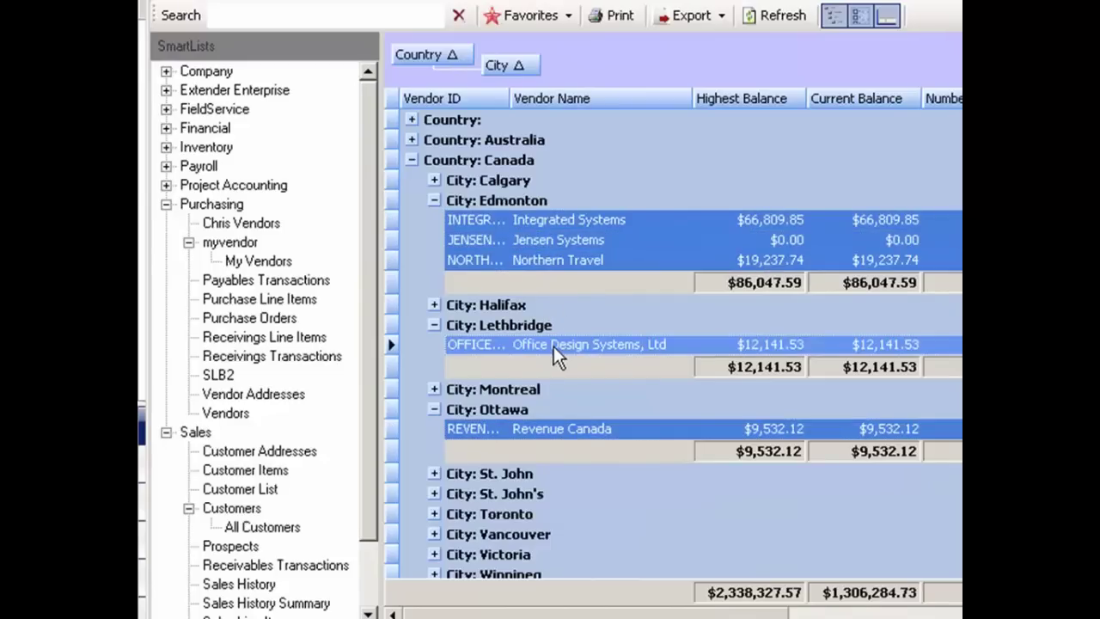
right_click(541, 227)
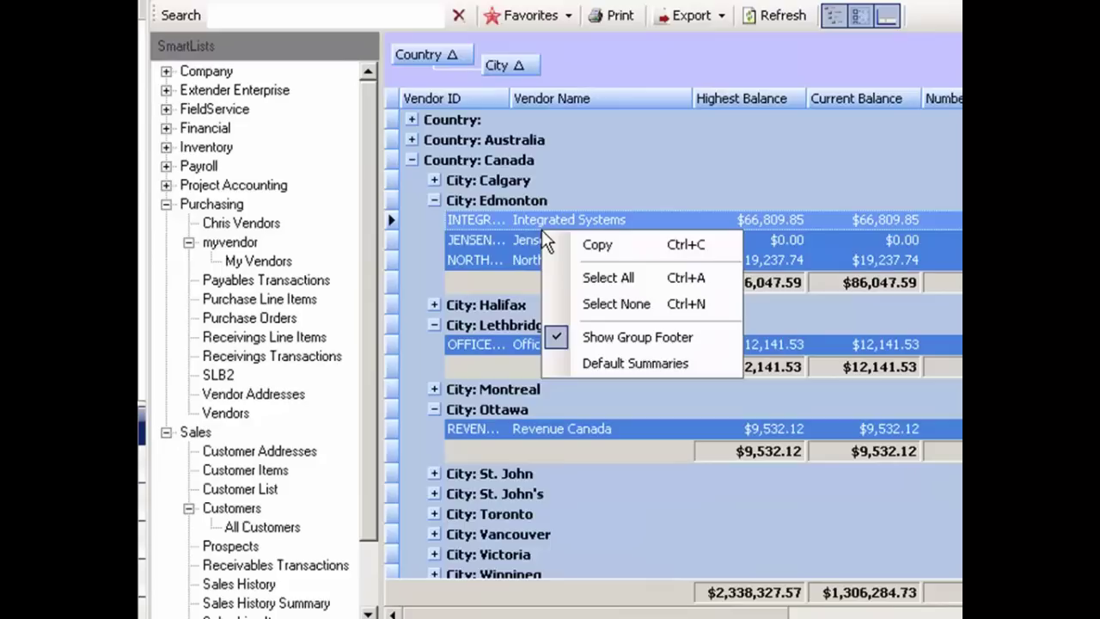
click(604, 241)
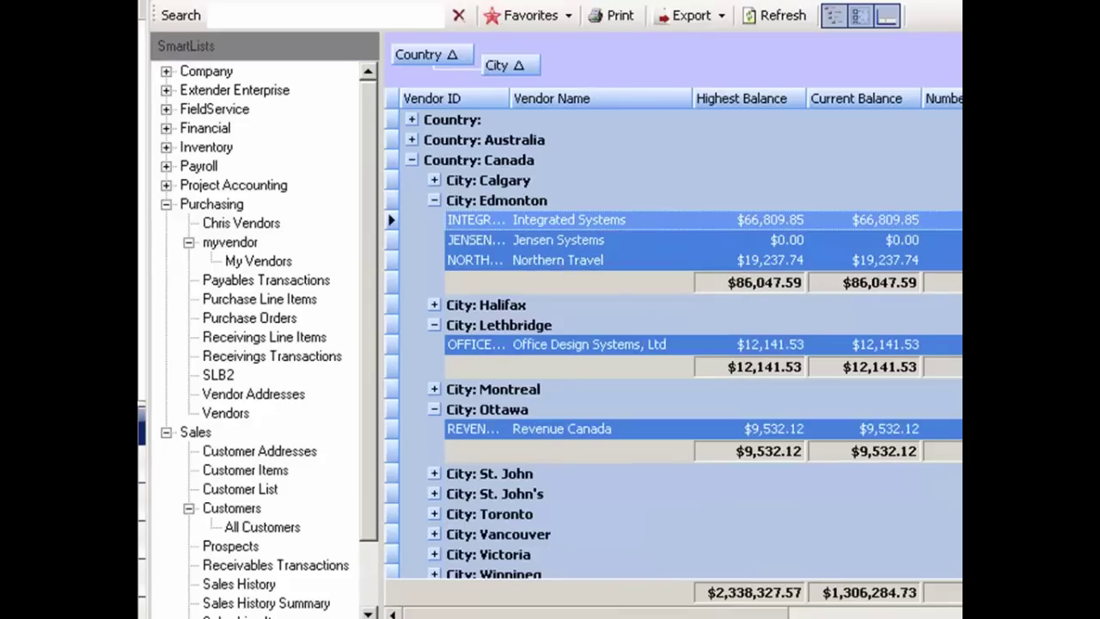
Switch to the blank Excel sheet, paste the copied vendors at A1, and auto-fit the Highest Balance and Current Balance columns.
key(alt+Tab)
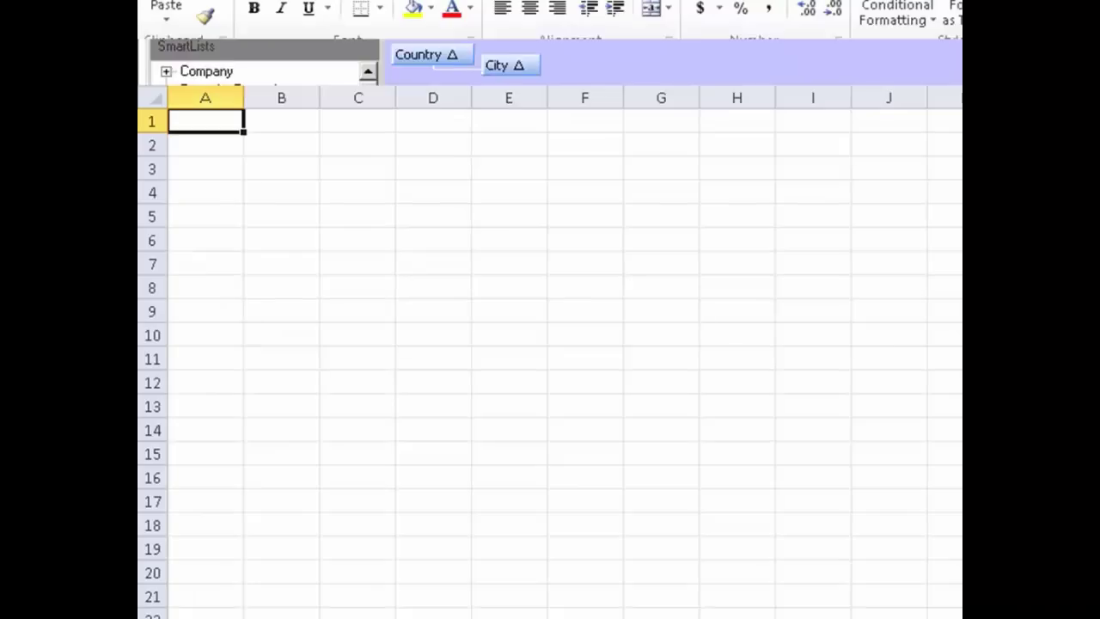
key(ctrl+v)
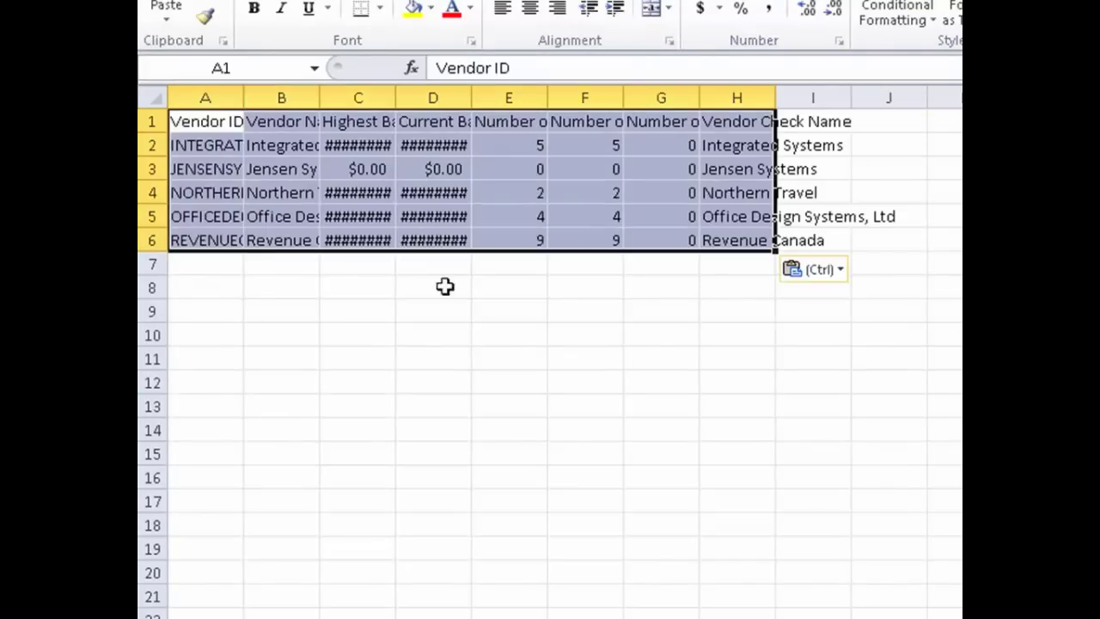
drag(393, 96, 393, 95)
double_click(393, 96)
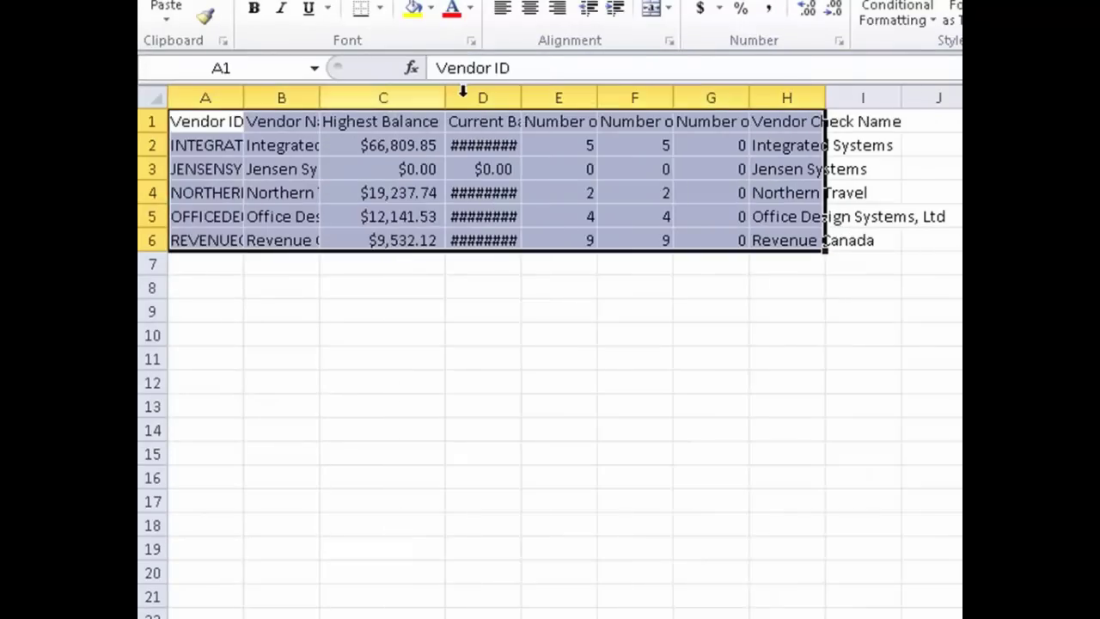
double_click(516, 96)
Total the Highest Balance column in cell C7 with =SUM(C2:C6).
click(409, 260)
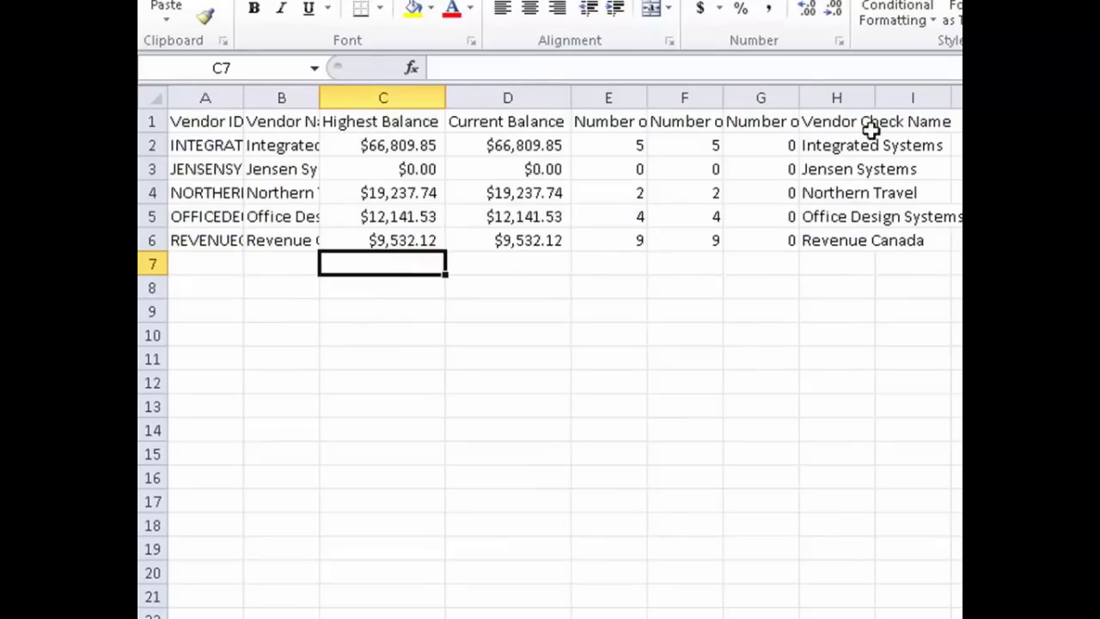
key(alt+equal)
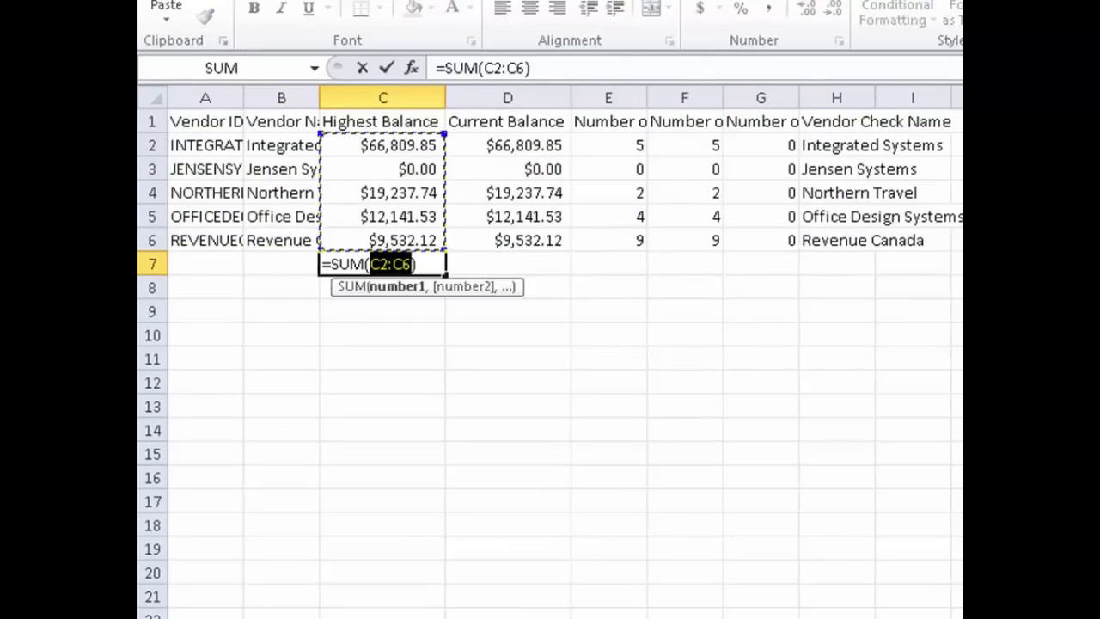
key(Return)
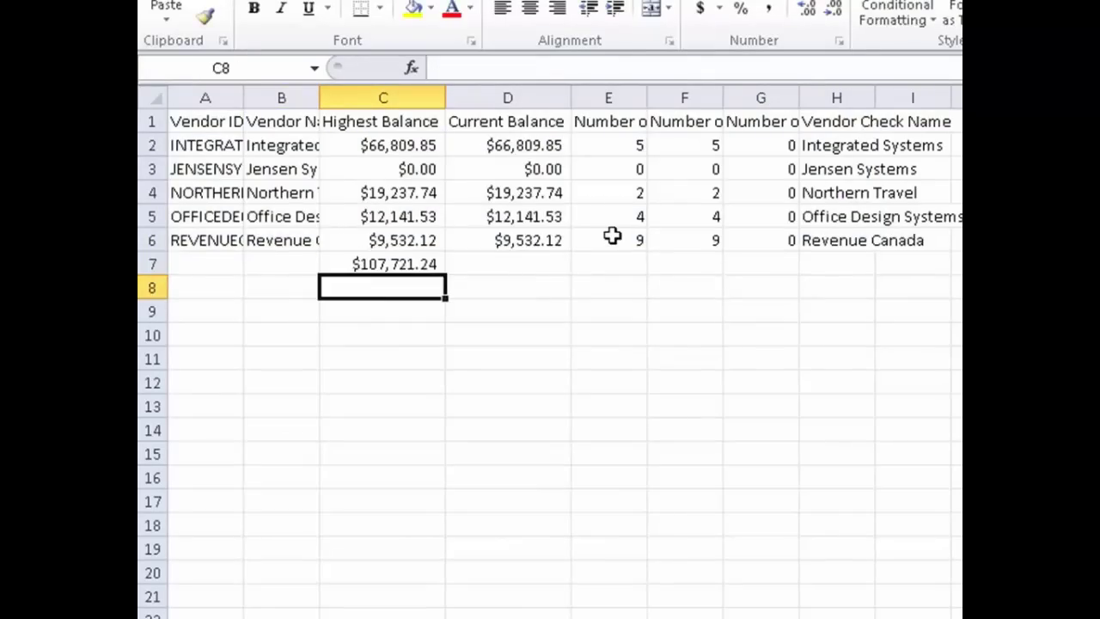